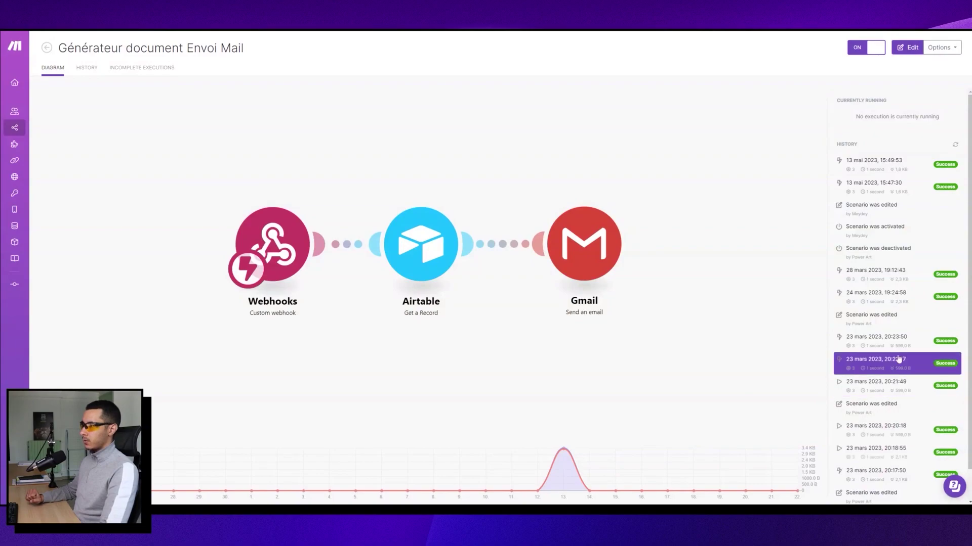
Open the 13 mai 2023, 15:49:53 run and inspect the Webhooks and Airtable bundles, expanding the Airtable Output text
click(898, 166)
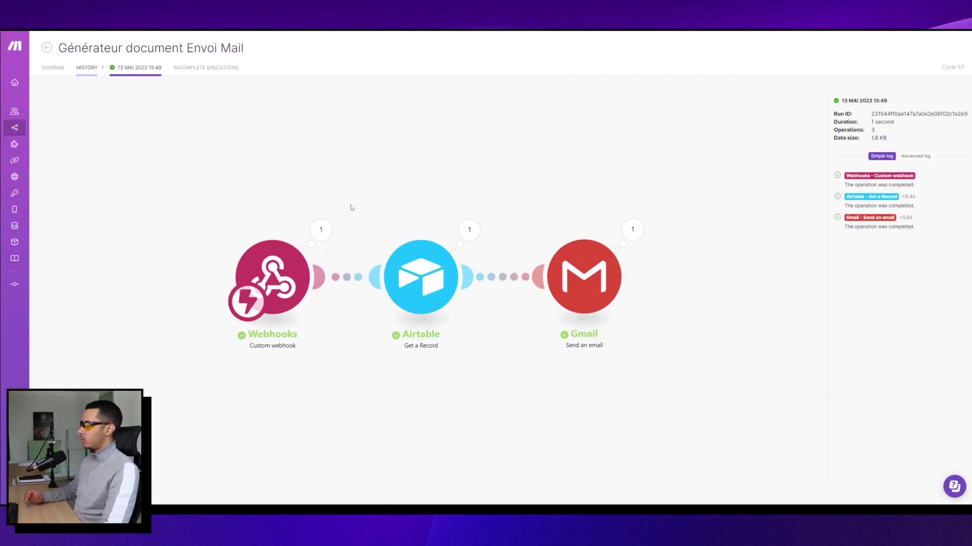
click(321, 230)
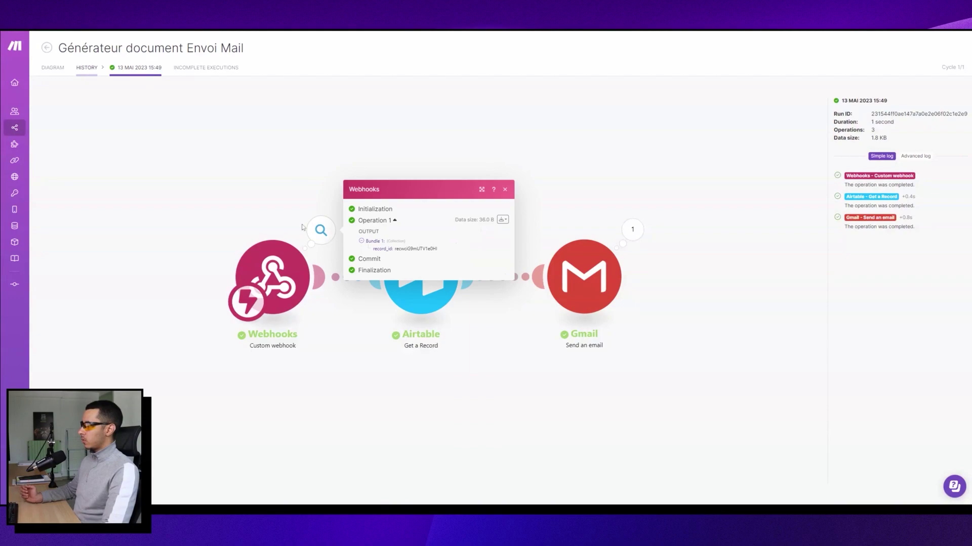
click(469, 230)
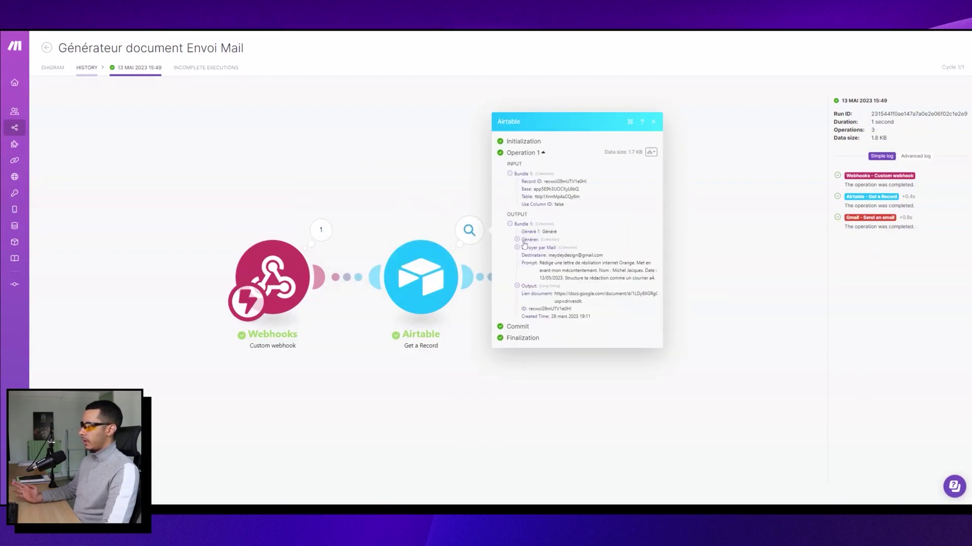
click(526, 286)
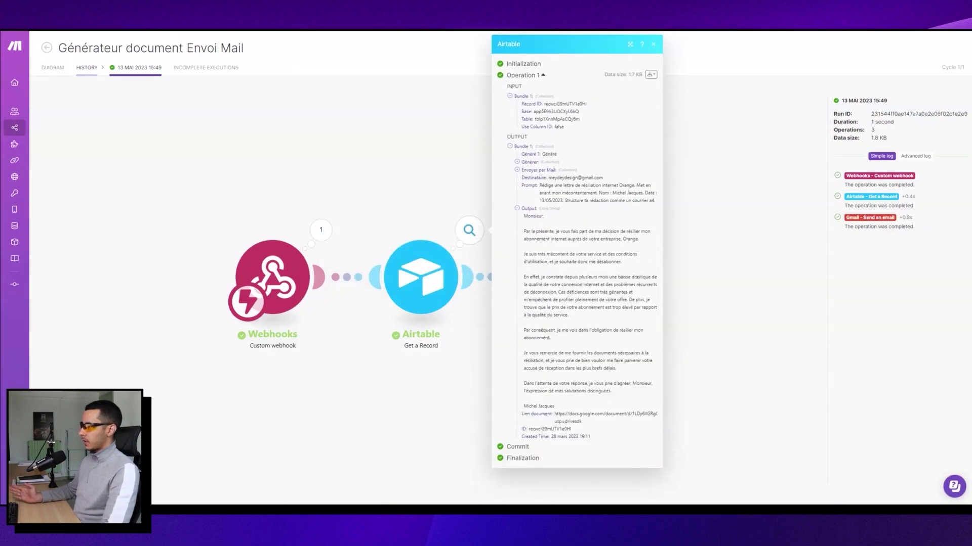
drag(526, 237, 641, 402)
click(641, 402)
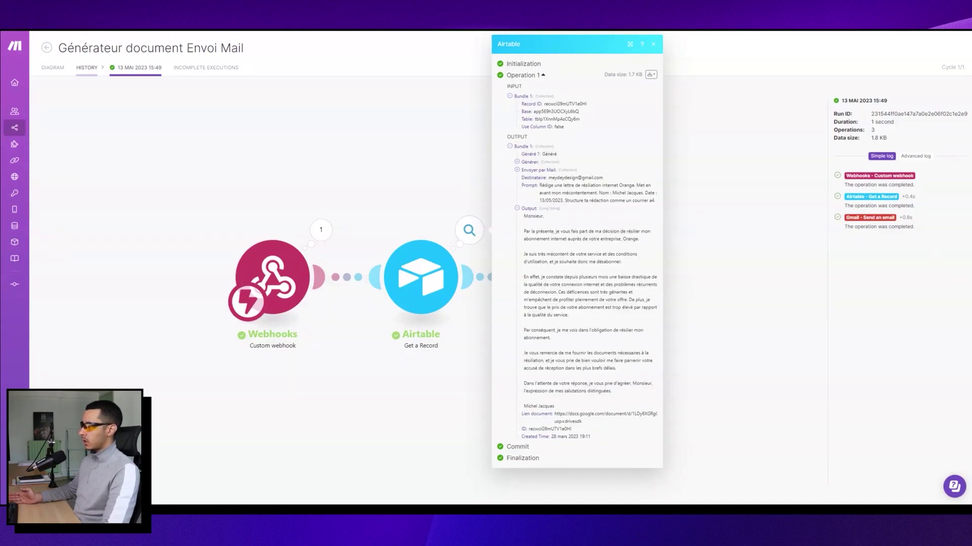
Inspect the input and output bundles of the Gmail Send an email module for this run
click(395, 162)
click(633, 229)
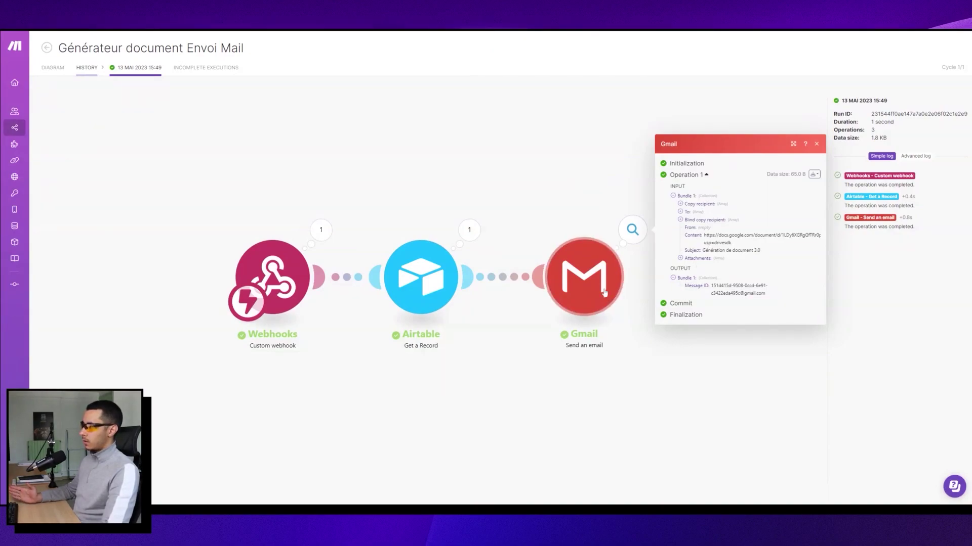
click(564, 205)
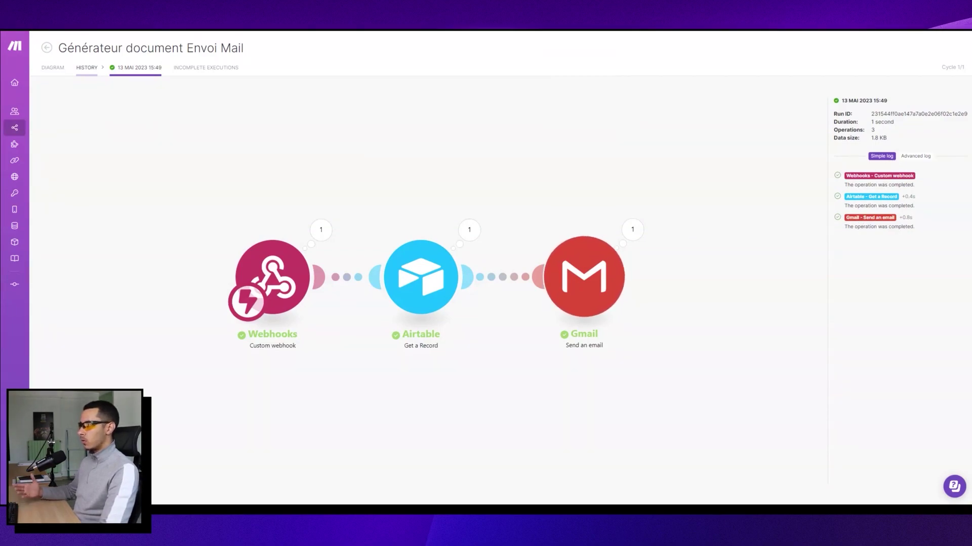
Review the run's advanced log, including the per-operation timings, and return to the simple log
click(915, 156)
scroll(895, 278, down, 3)
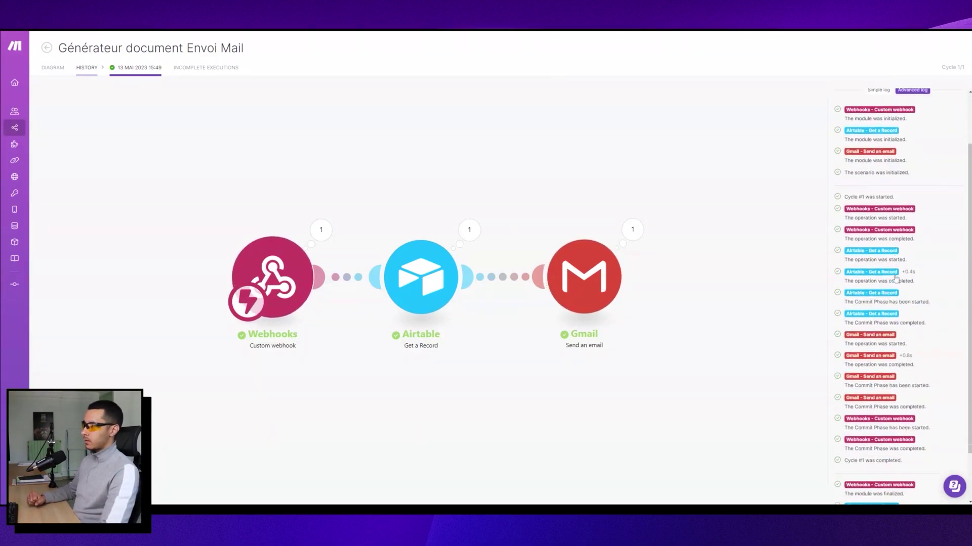
scroll(890, 253, up, 3)
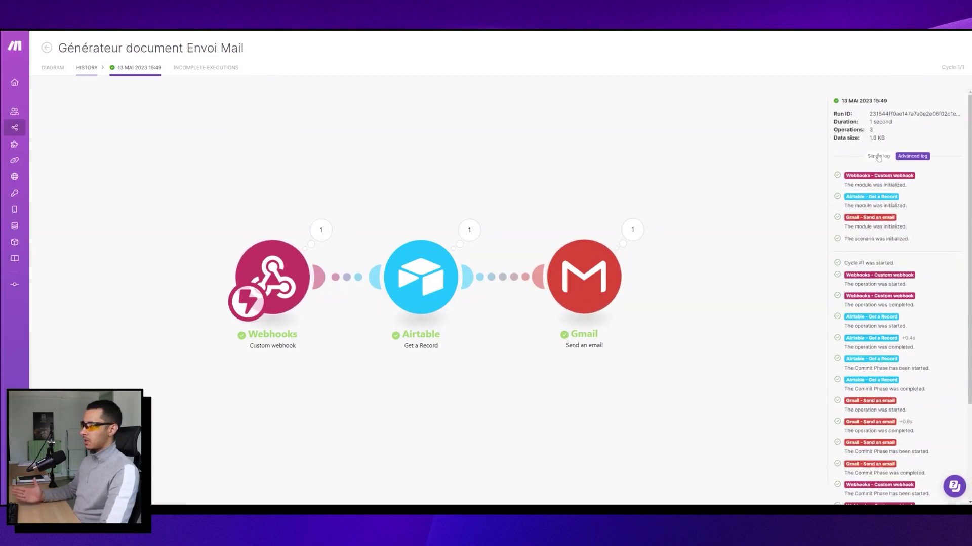
scroll(878, 158, down, 3)
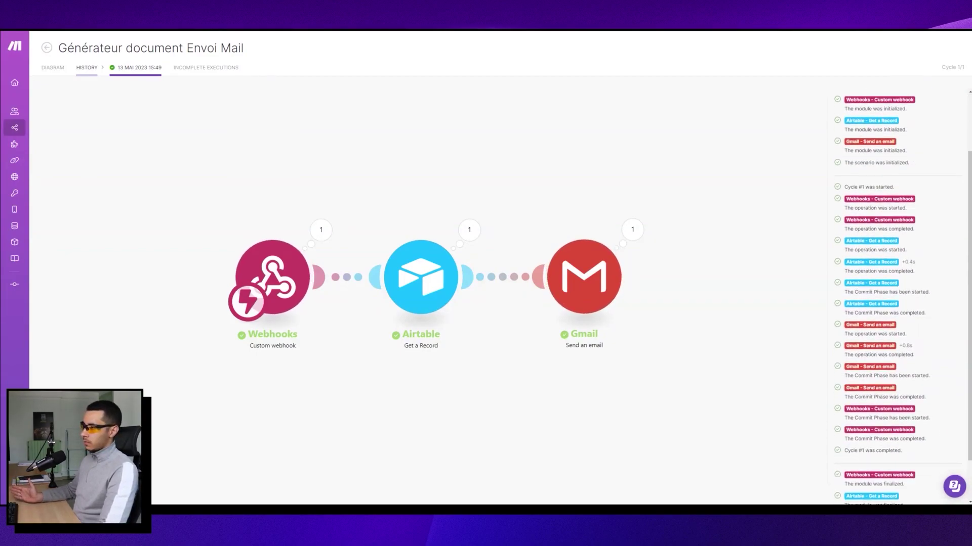
click(911, 262)
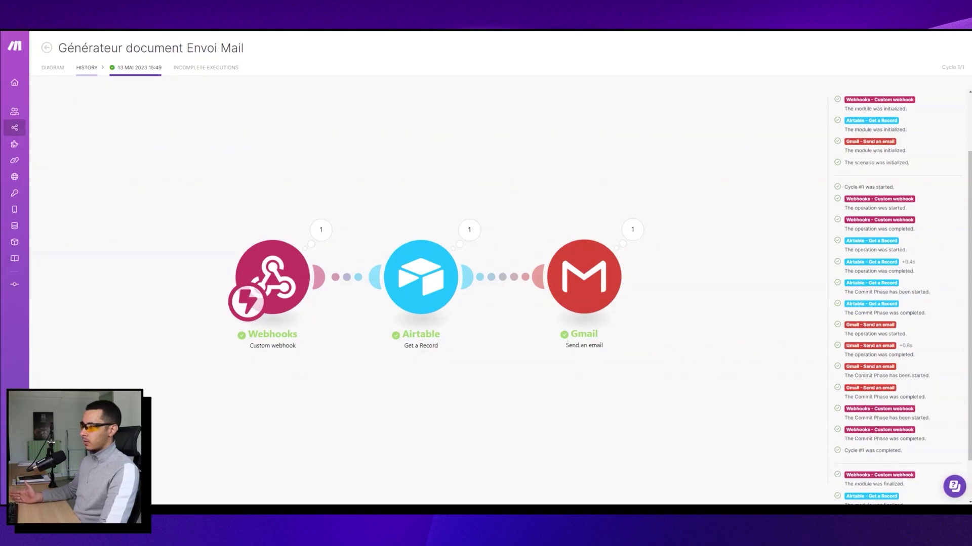
scroll(917, 348, up, 3)
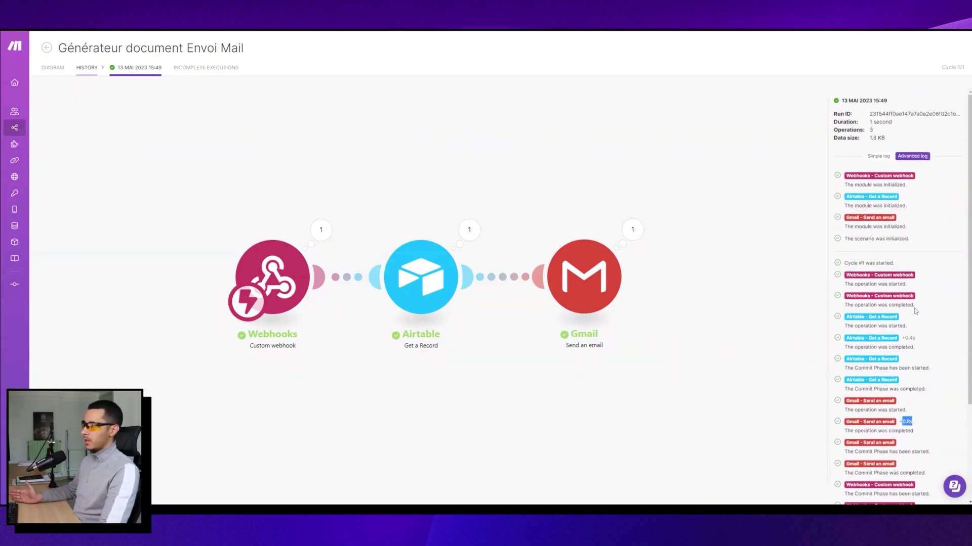
click(881, 156)
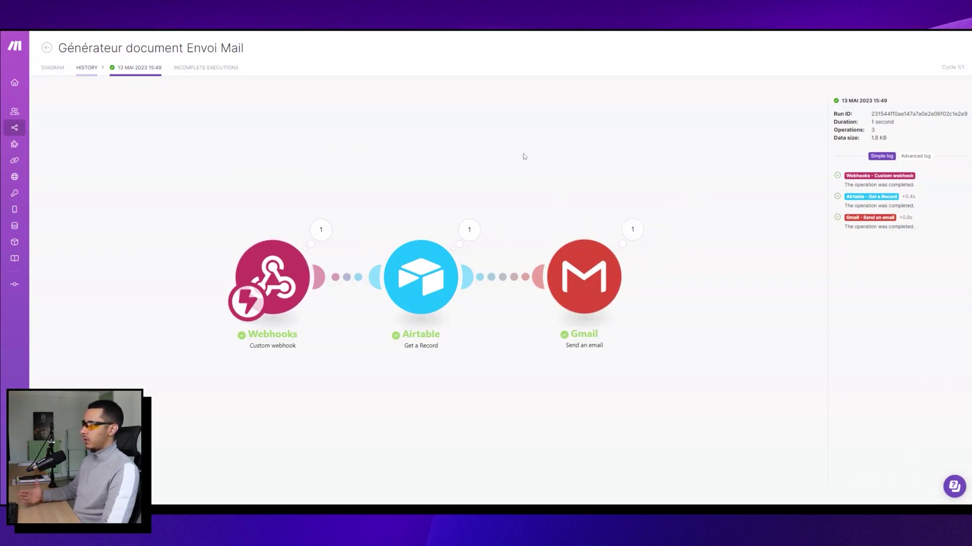
Open the full execution history of the Générateur document Envoi Mail scenario and read through its entries
click(53, 67)
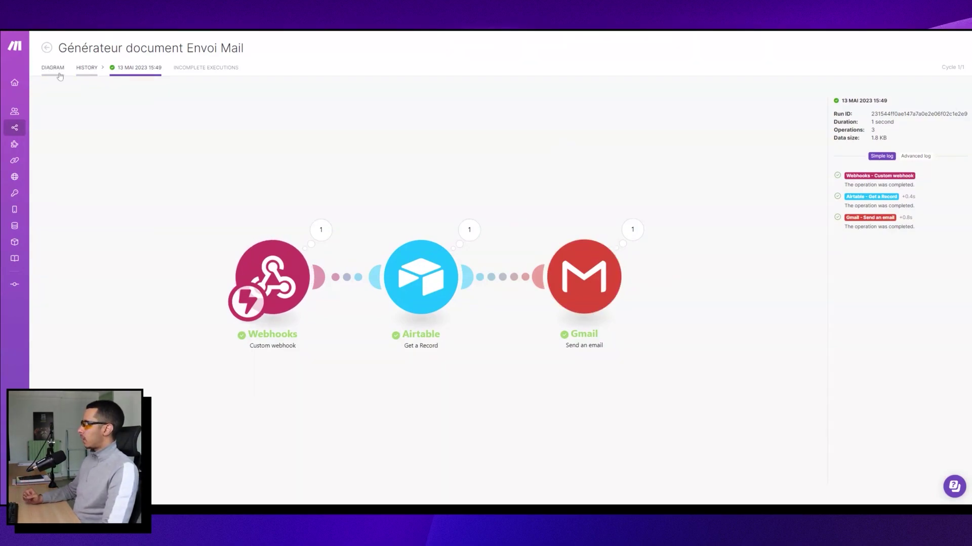
click(86, 70)
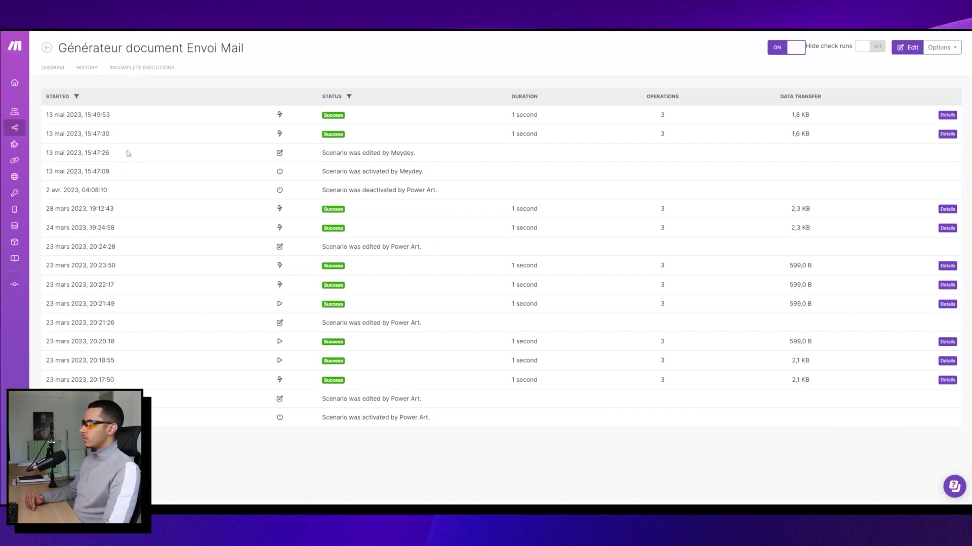
drag(47, 115, 628, 377)
click(628, 377)
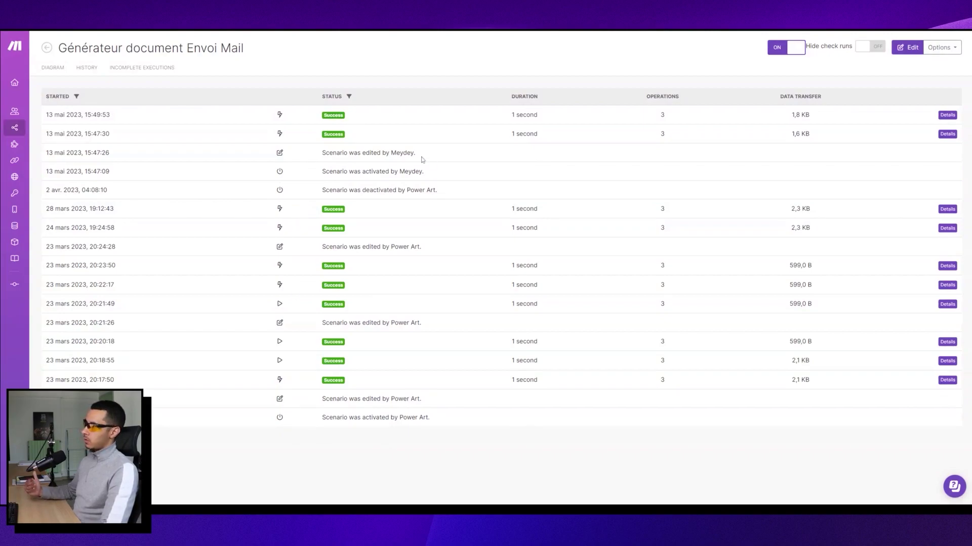
View the details of the 13 mai 2023, 15:49:53 run, then check its duration, operations and data transfer in the history list
click(947, 115)
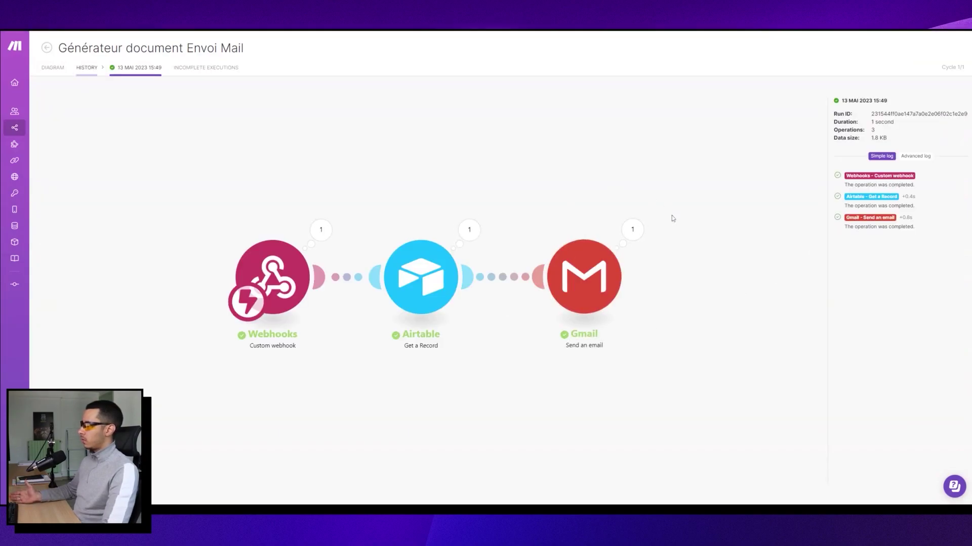
key(alt+Left)
drag(512, 115, 543, 114)
click(542, 114)
double_click(662, 115)
drag(788, 115, 804, 115)
click(811, 118)
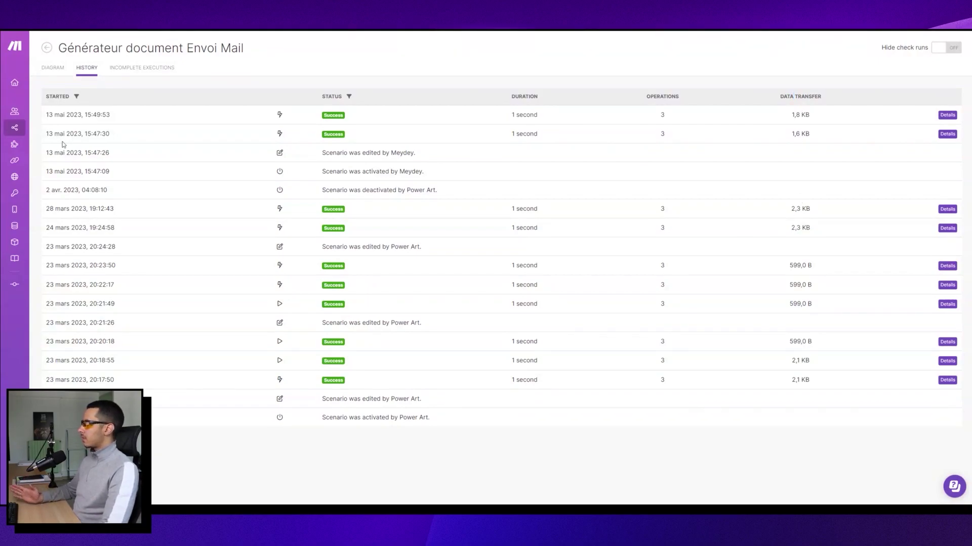
Find the Demande d'avis Automatique scenario among all scenarios and check its execution history
click(36, 132)
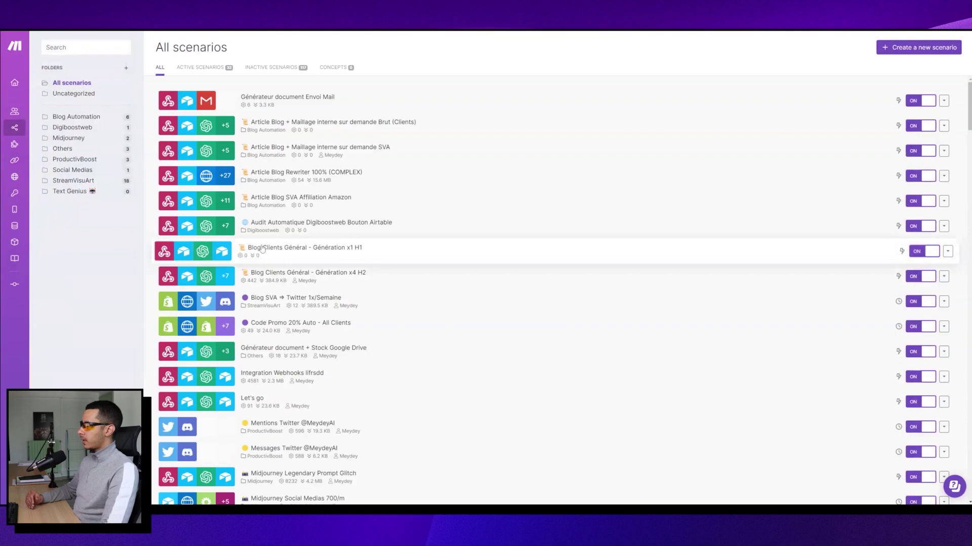
scroll(375, 183, down, 5)
scroll(375, 183, down, 15)
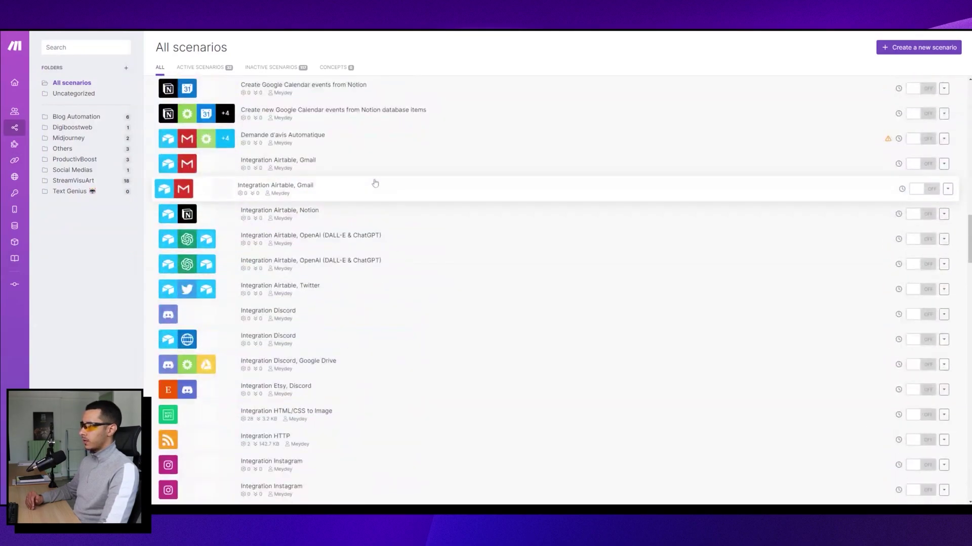
click(347, 181)
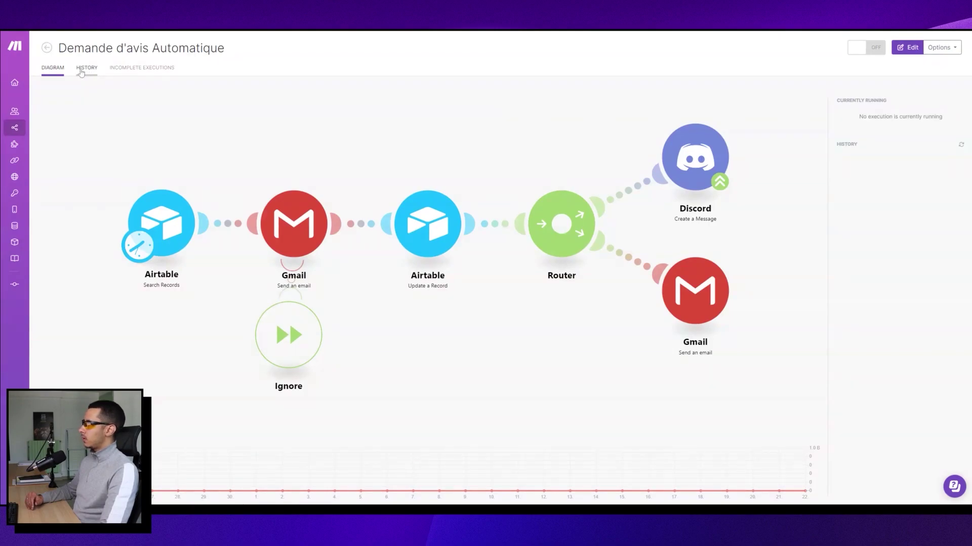
click(84, 73)
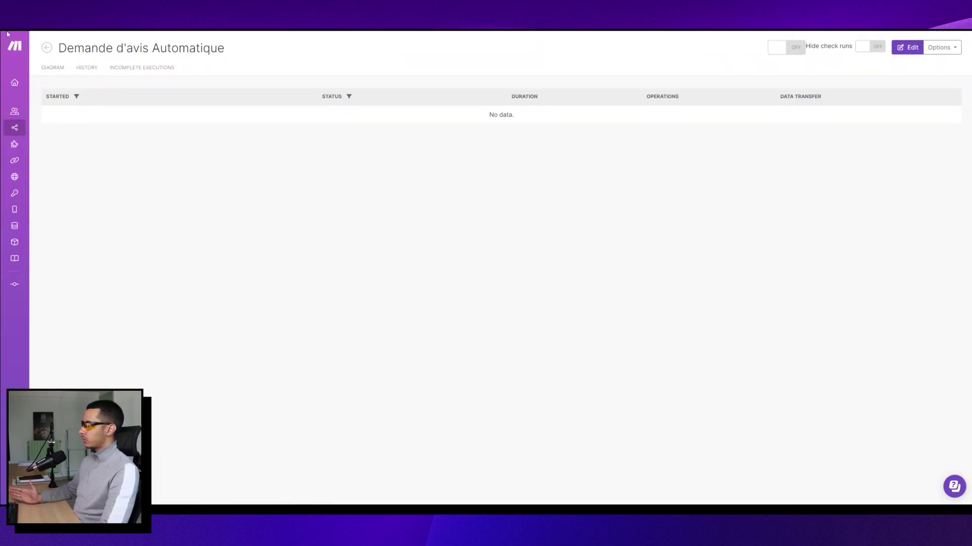
drag(517, 124, 488, 114)
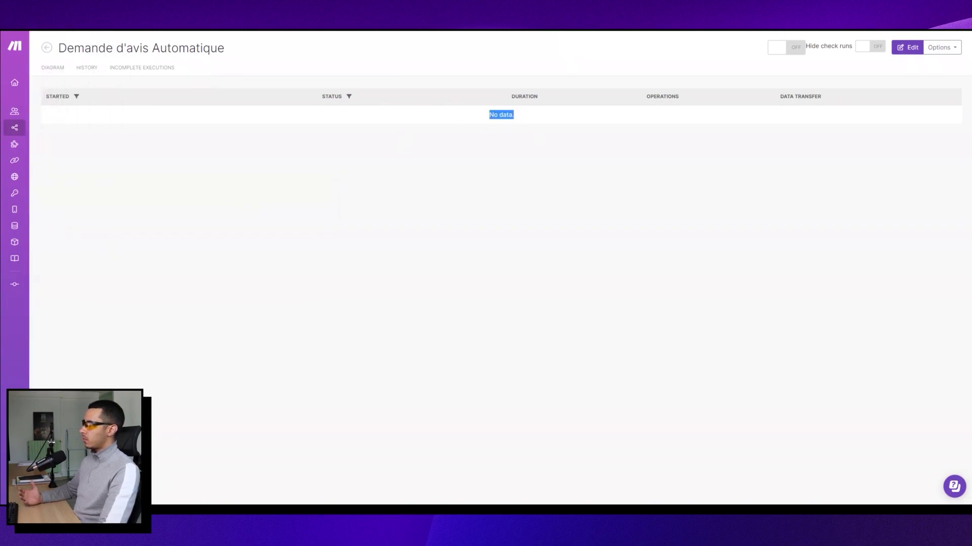
Return to all scenarios and open the history of RSS Jeux vidéos SVA Twitter Créa Contenu TWEET AUTO 3
click(46, 48)
scroll(249, 211, down, 10)
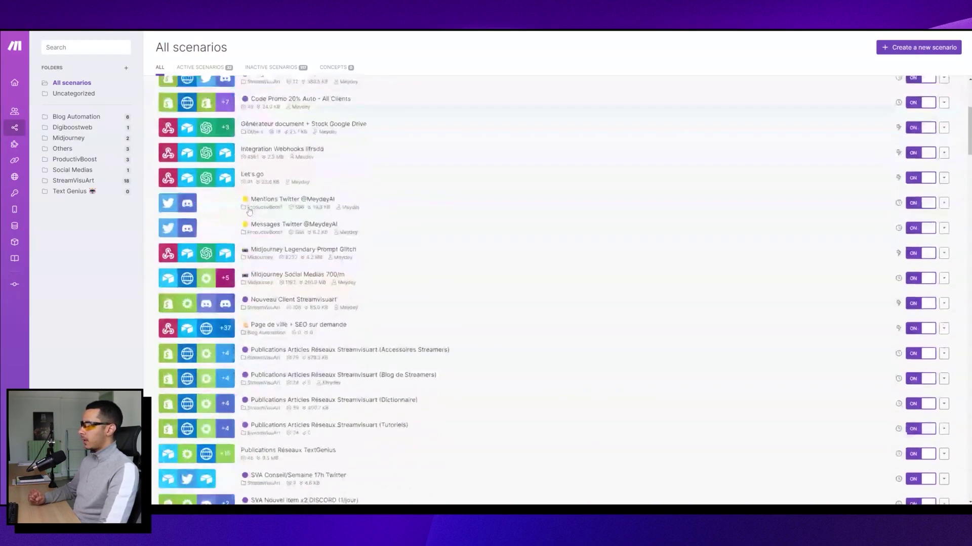
scroll(249, 211, down, 20)
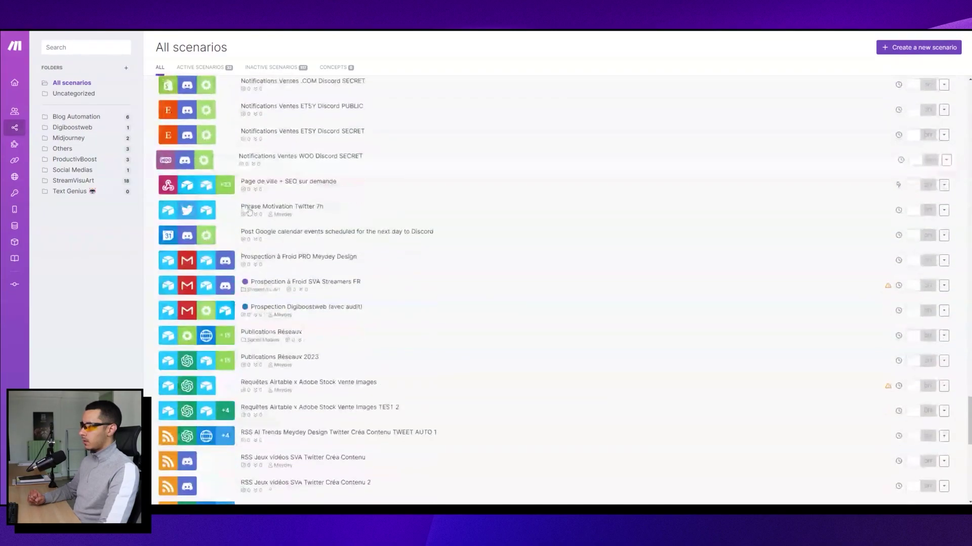
scroll(249, 211, down, 5)
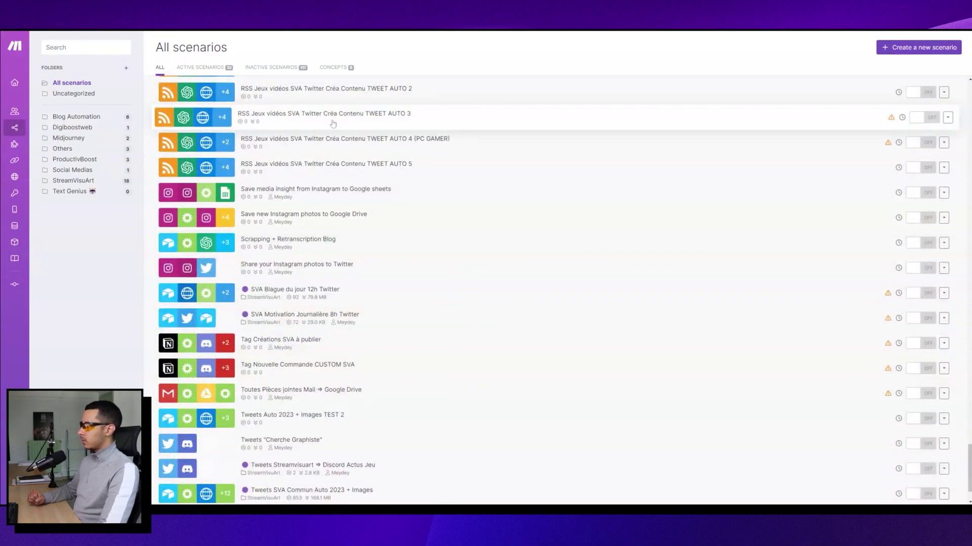
click(333, 123)
click(91, 71)
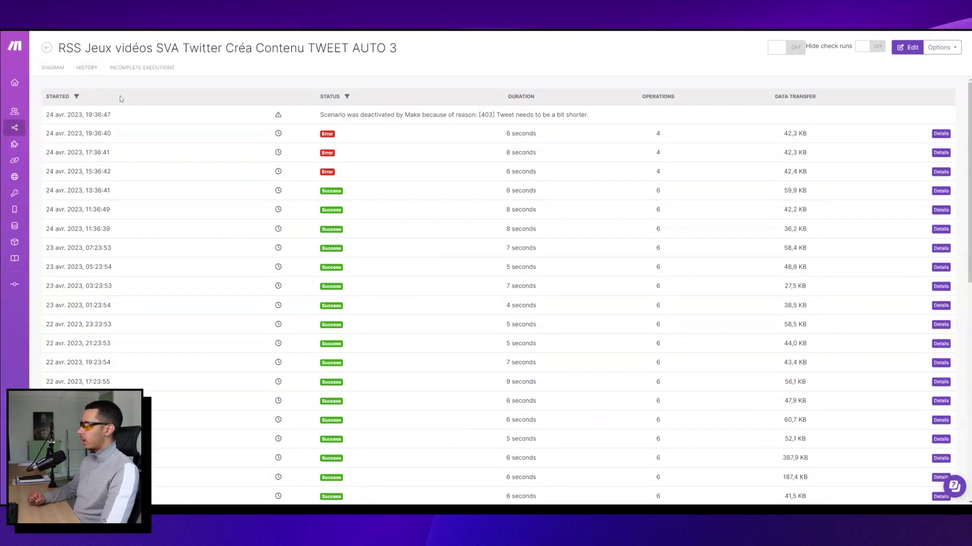
Look through the scenario's past executions, examining their statuses and data transfer
scroll(70, 151, down, 10)
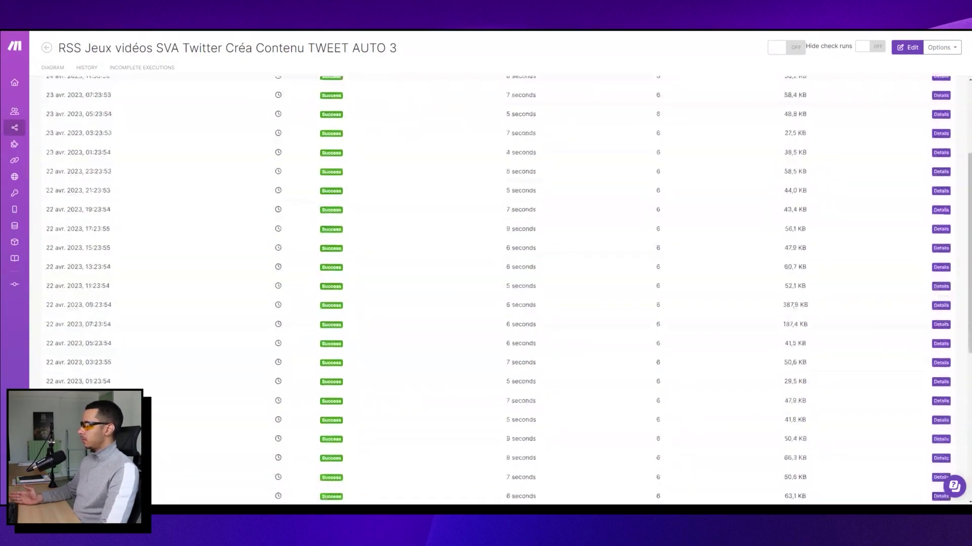
scroll(212, 354, up, 2)
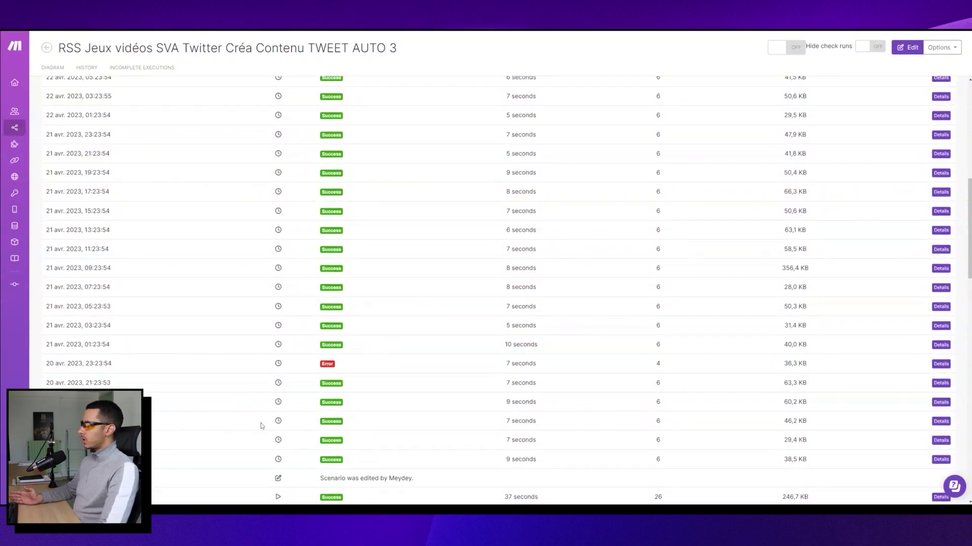
scroll(303, 374, up, 6)
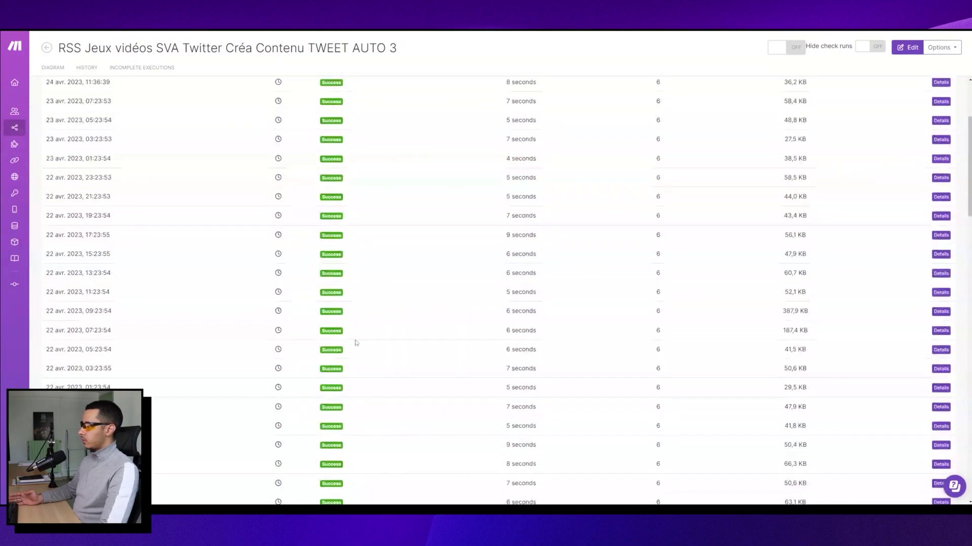
scroll(499, 141, up, 3)
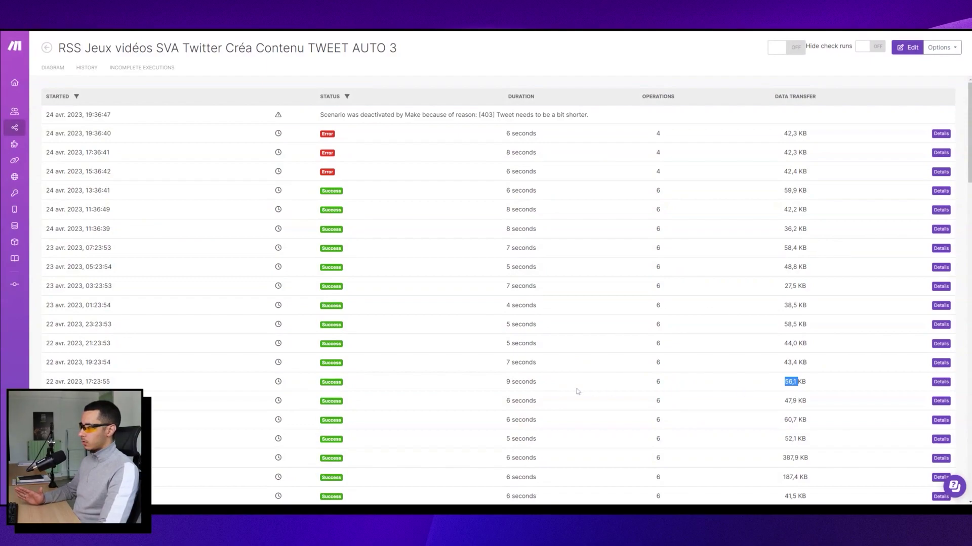
click(793, 388)
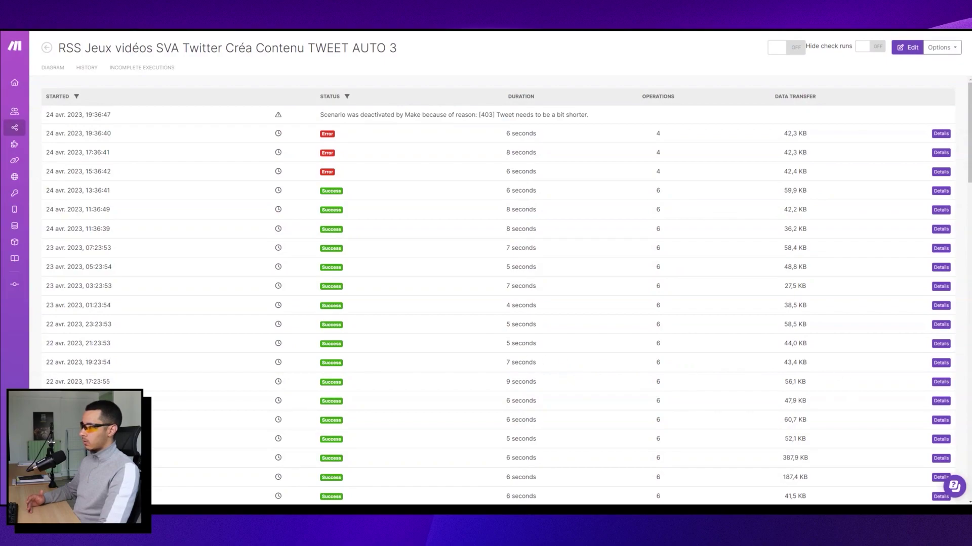
Compare the operation counts of the failed and successful 24 avr. 2023 runs and examine the Error statuses
double_click(658, 133)
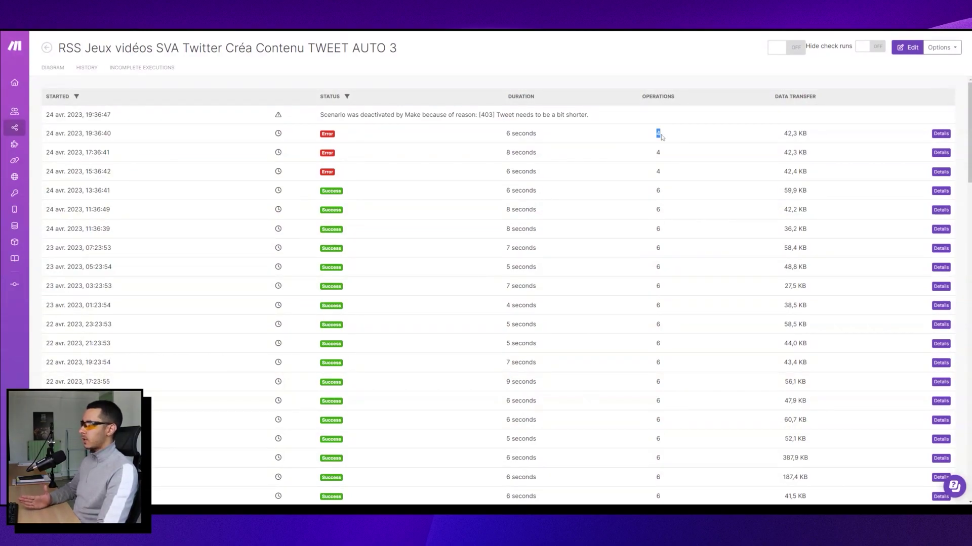
double_click(658, 209)
double_click(658, 134)
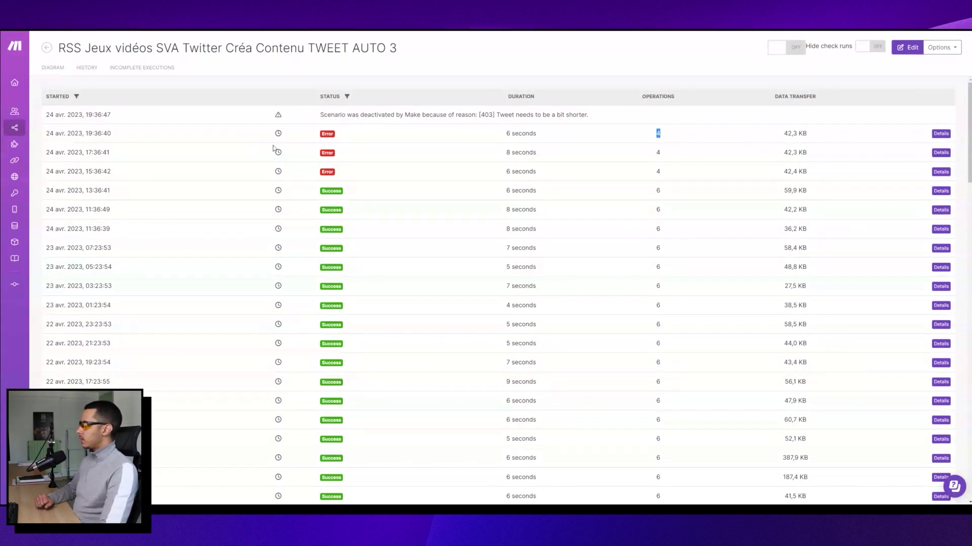
drag(325, 142, 343, 150)
click(337, 153)
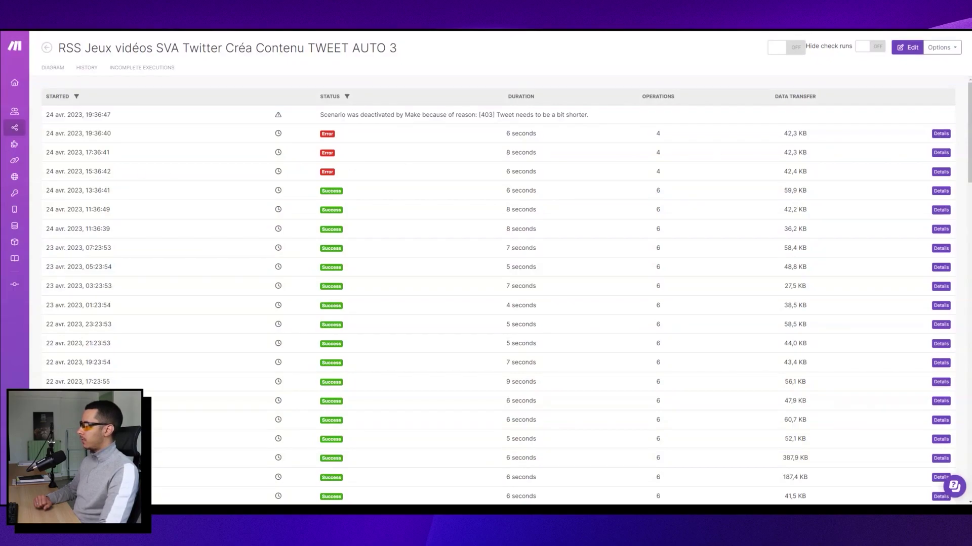
Open the details of the failed 24 avr. 2023, 15:36:42 run and inspect the Twitter module's error and expanded attachment input
click(940, 171)
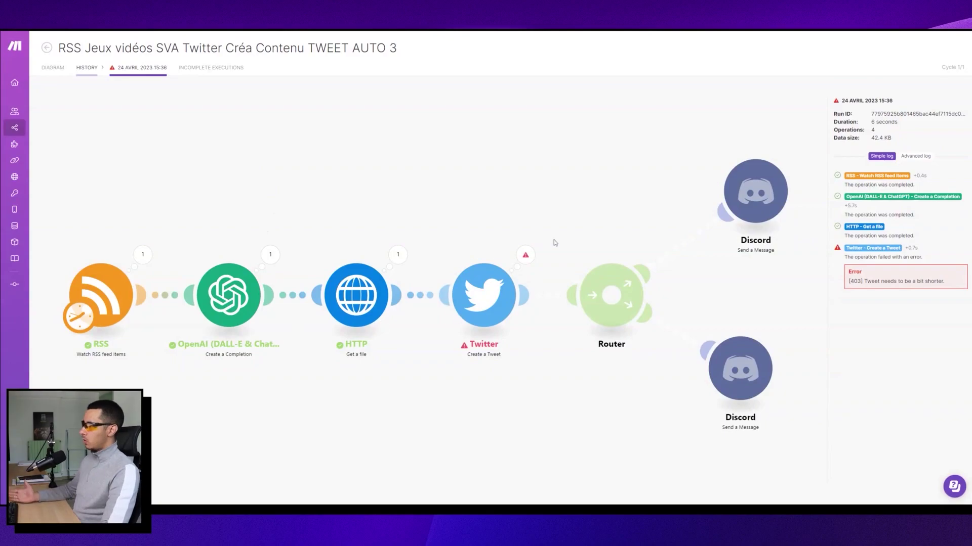
click(525, 255)
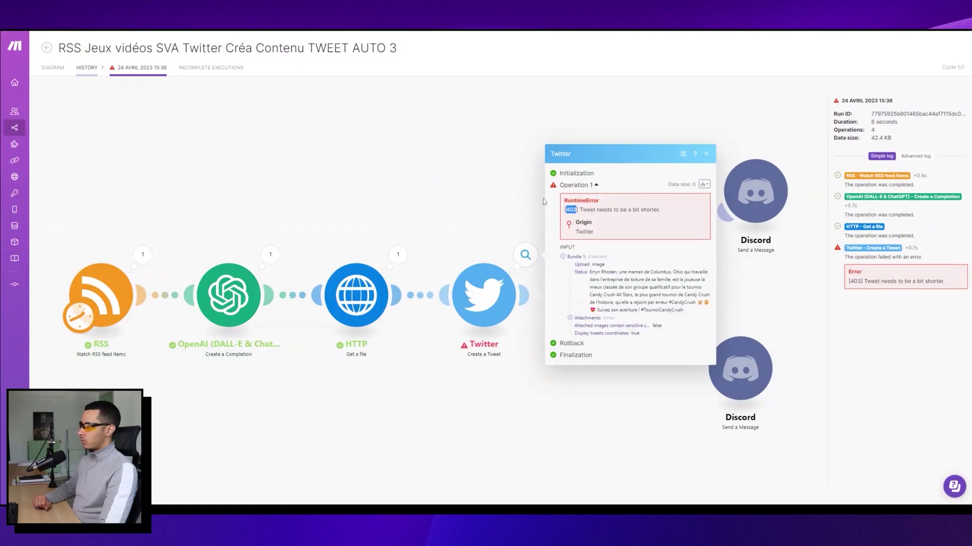
drag(589, 272, 687, 310)
click(579, 318)
click(582, 326)
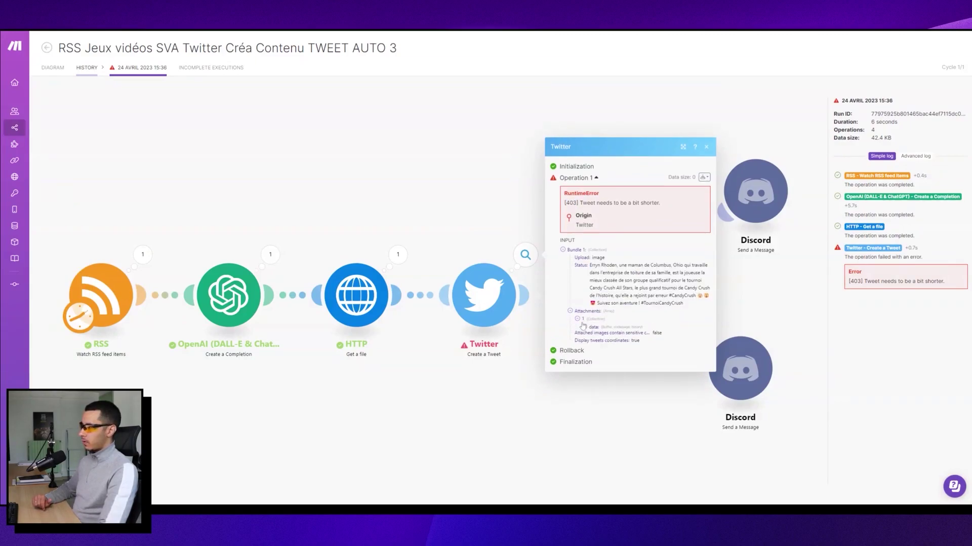
click(584, 276)
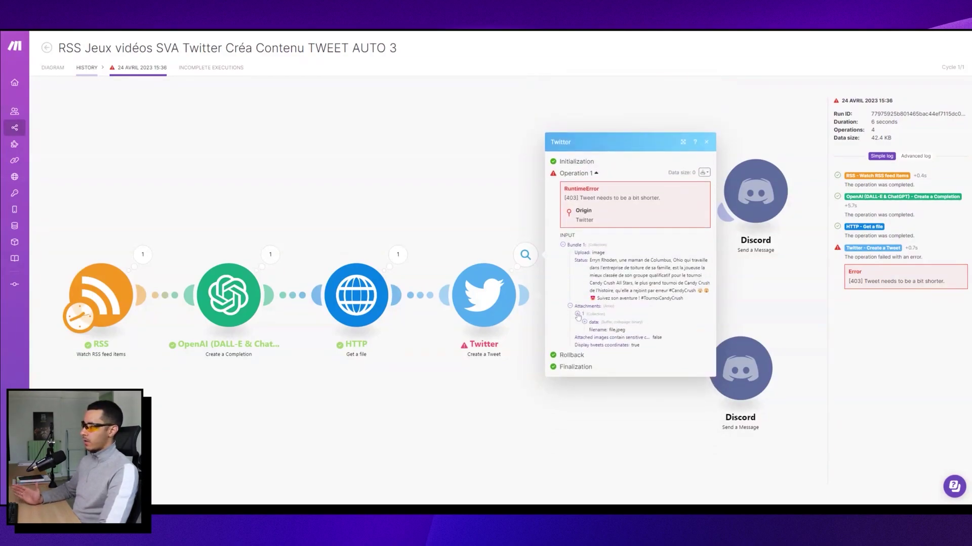
Collapse the attachment item and examine the full tweet Status text in the Twitter module's input, then dismiss the module output
click(577, 315)
drag(589, 267, 709, 306)
click(679, 287)
triple_click(679, 287)
click(679, 291)
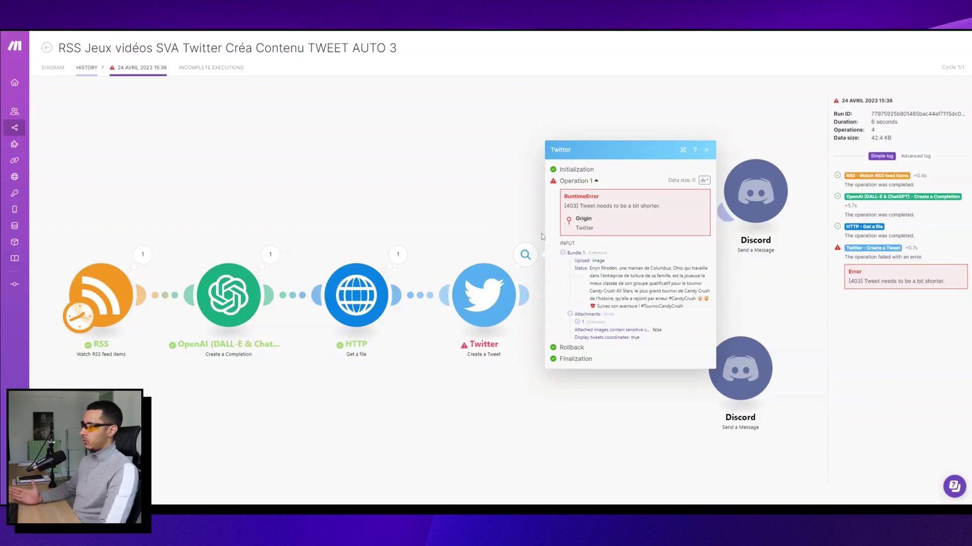
drag(590, 271, 683, 307)
click(790, 304)
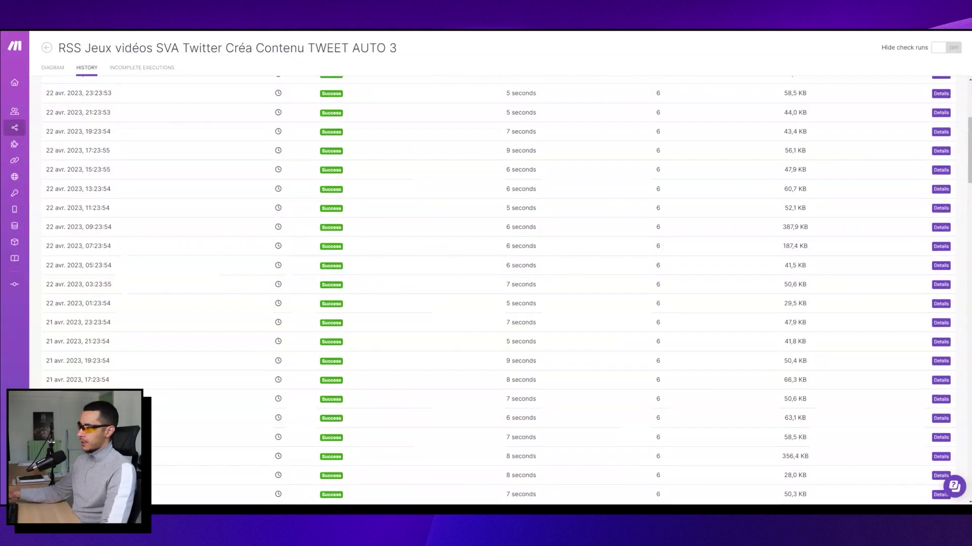
Return to all scenarios and open the history of Article Blog + Maillage interne sur demande SVA
scroll(223, 289, up, 5)
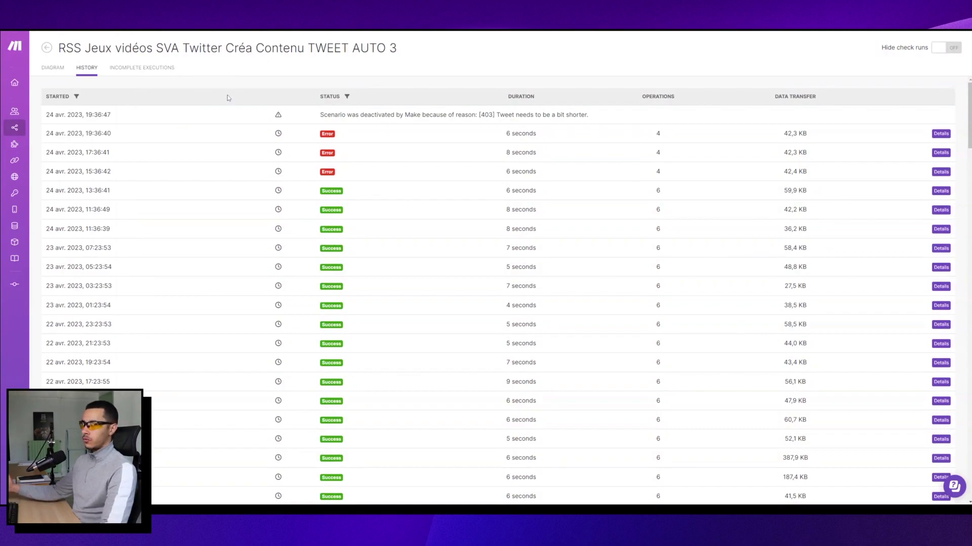
click(98, 124)
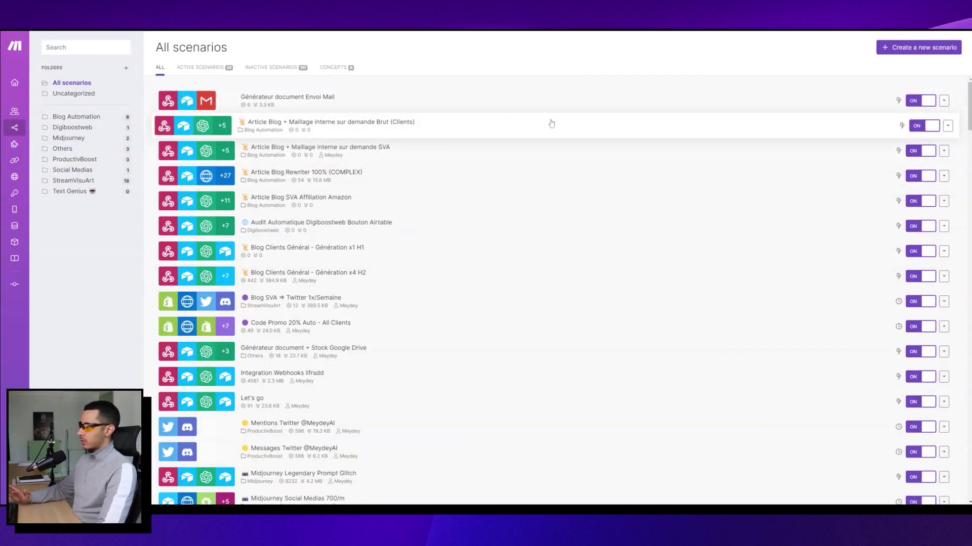
click(354, 153)
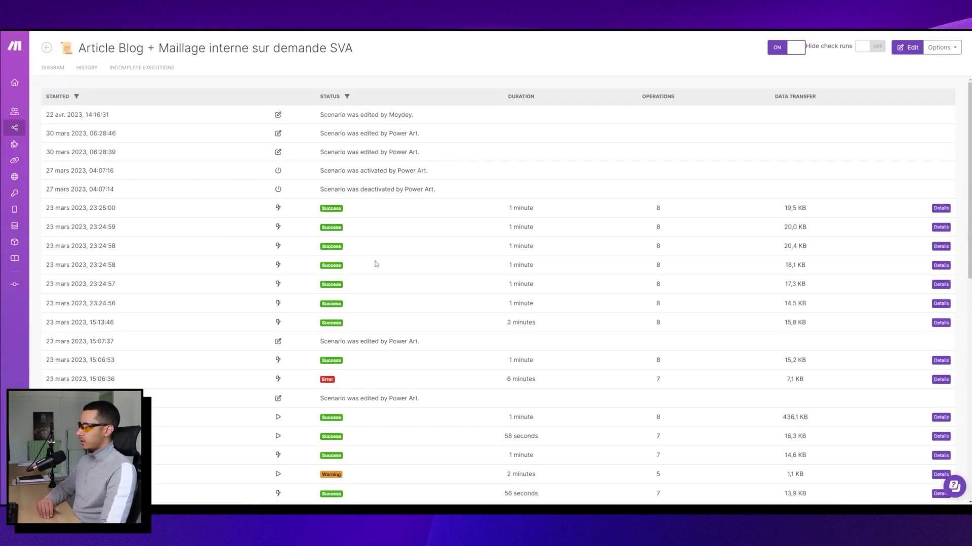
Compare the operation counts of the failed 23 mars 2023, 15:06:36 run and the successful 23 mars 2023 runs
scroll(613, 233, down, 3)
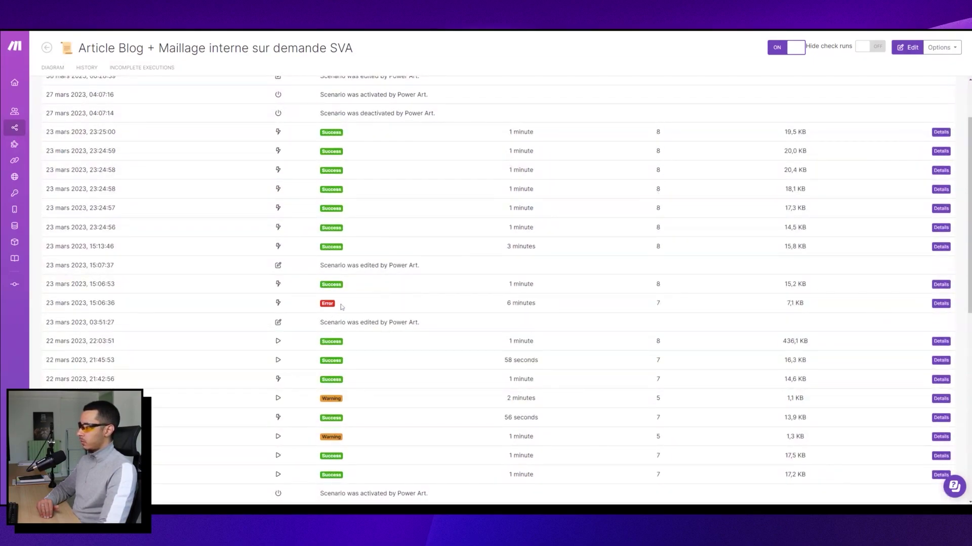
double_click(658, 303)
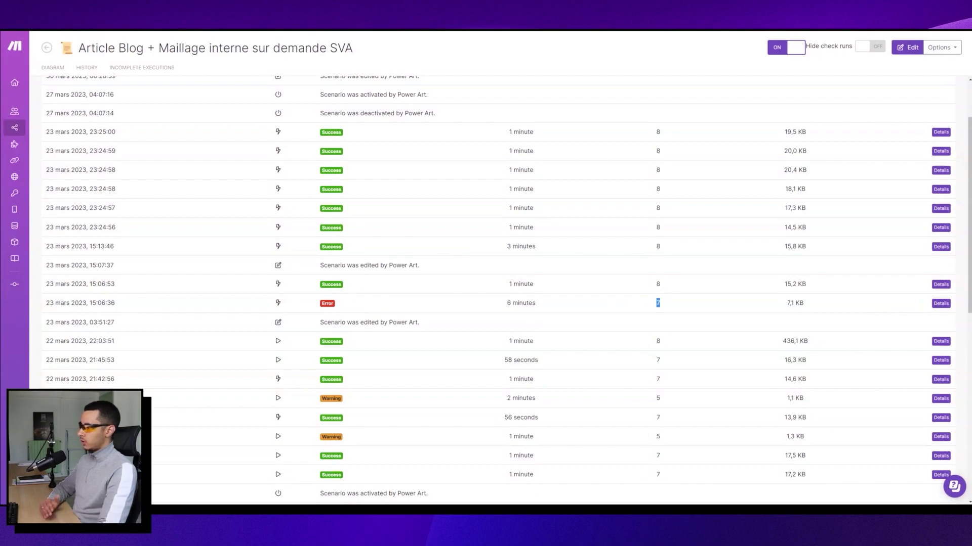
scroll(654, 190, up, 1)
double_click(663, 171)
click(664, 182)
scroll(624, 227, up, 1)
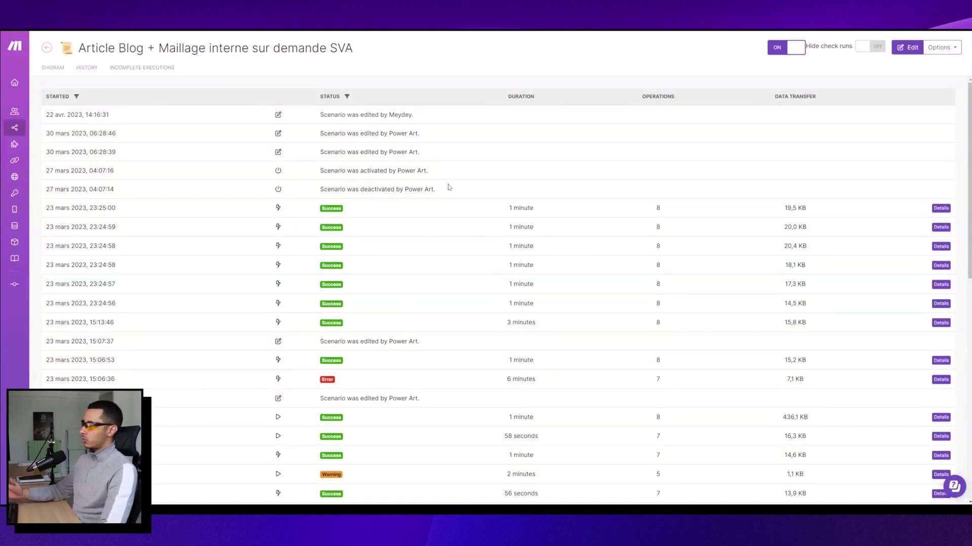
double_click(658, 208)
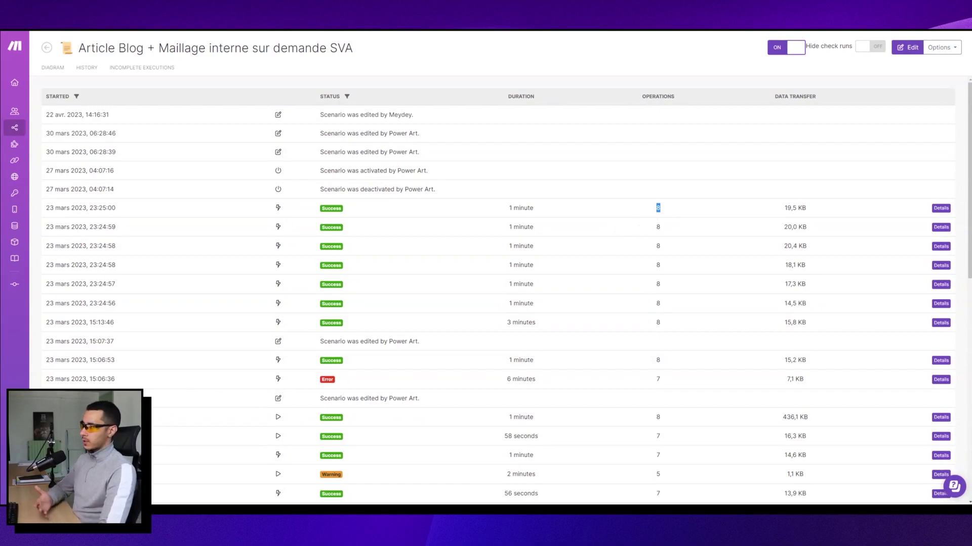
Open the organization overview and check the subscription's monthly operations allowance
click(31, 82)
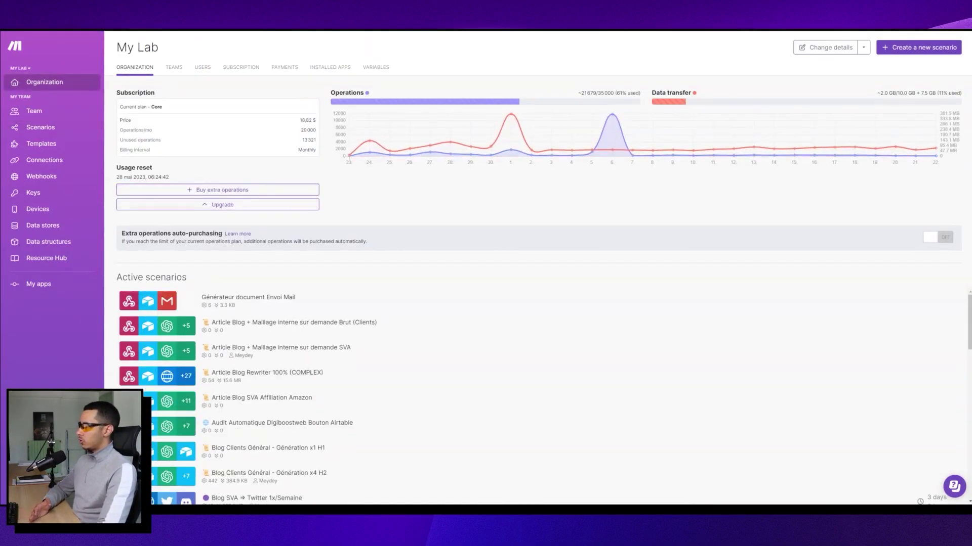
double_click(308, 130)
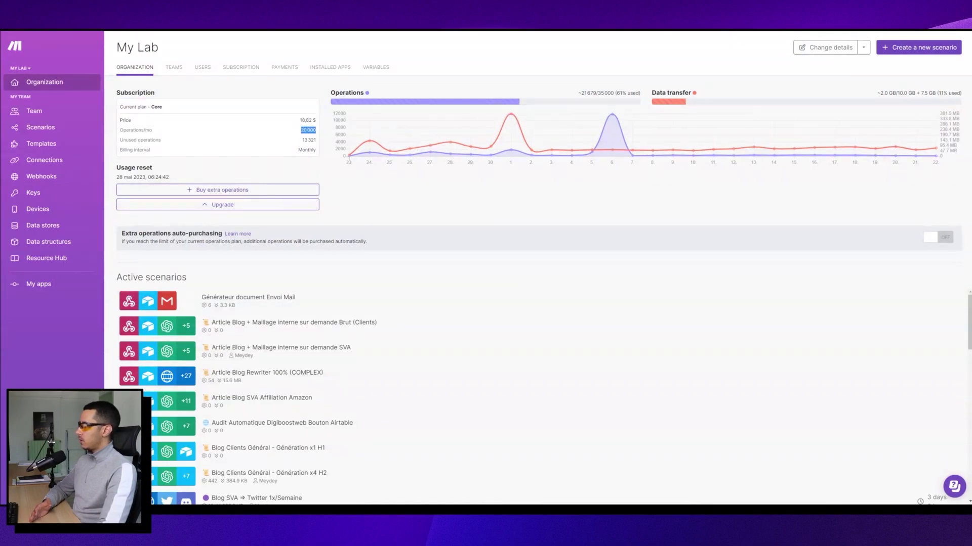